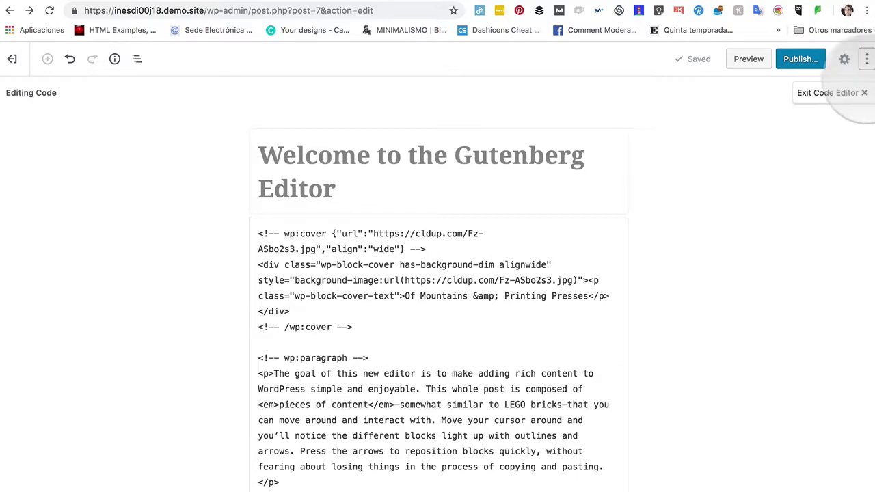
Examine the post's block markup in the code editor, including the heading, paragraph and centred image blocks
click(867, 59)
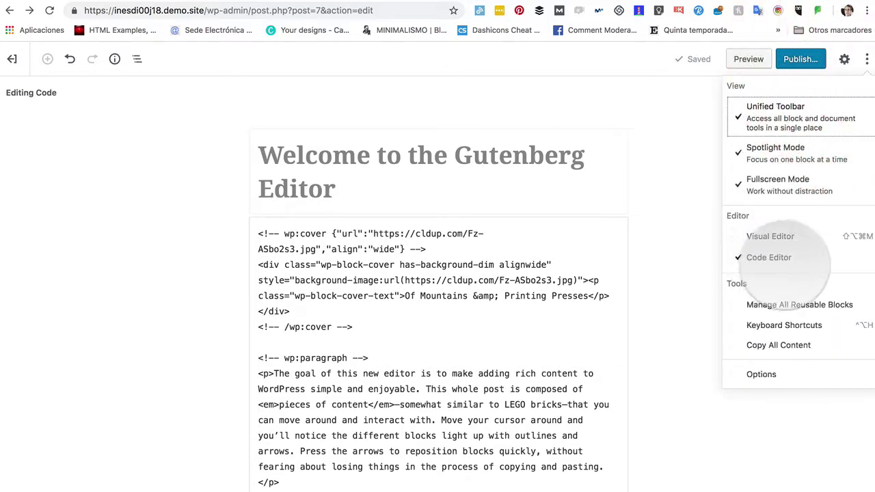
scroll(430, 328, down, 5)
scroll(430, 332, down, 13)
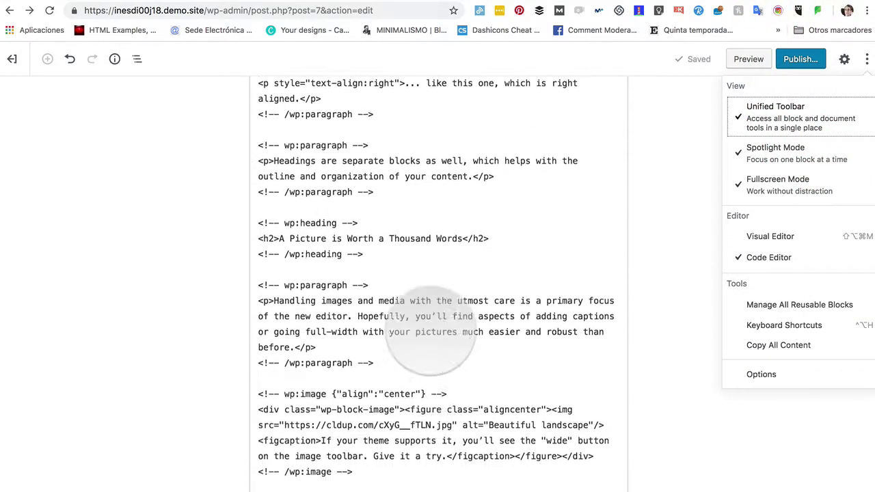
scroll(430, 332, up, 12)
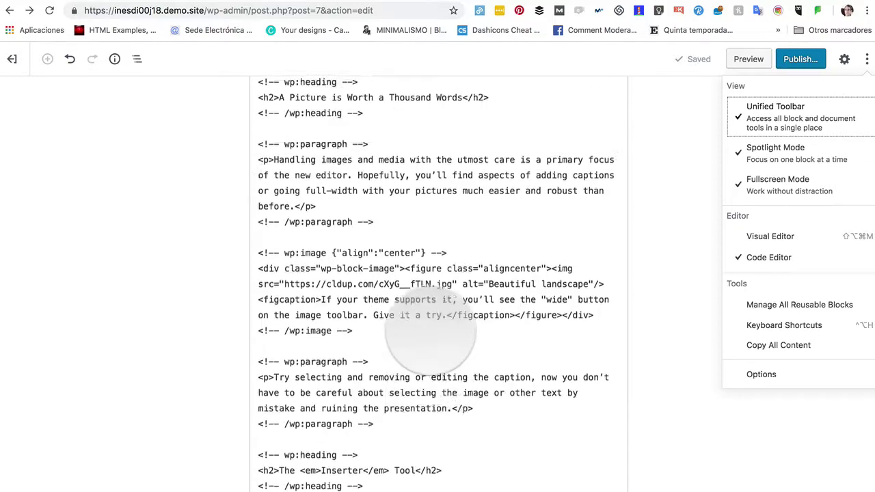
scroll(430, 329, down, 5)
scroll(431, 328, down, 1)
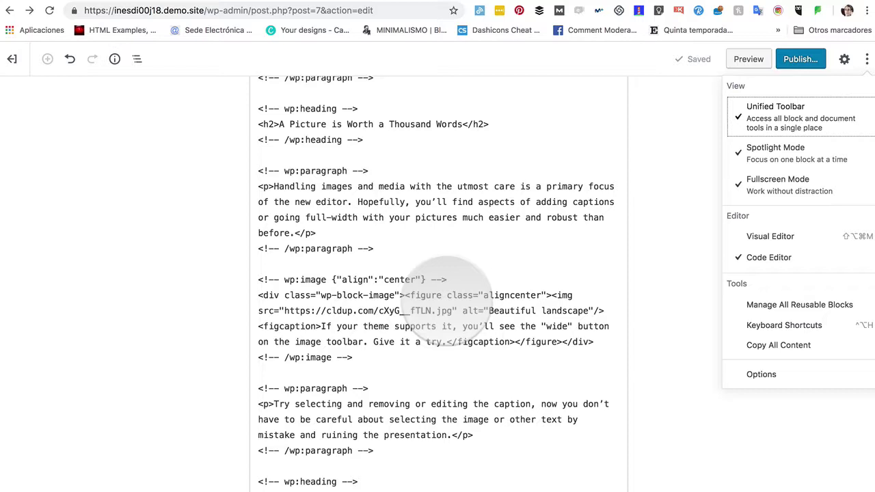
scroll(446, 301, up, 15)
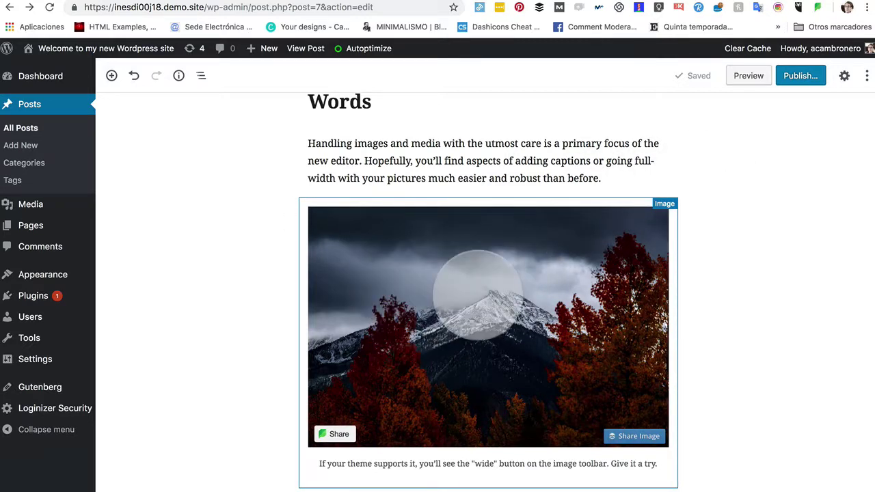
Add the mountain landscape image block to the reusable blocks and save it under the name "Imagen destacada"
click(477, 294)
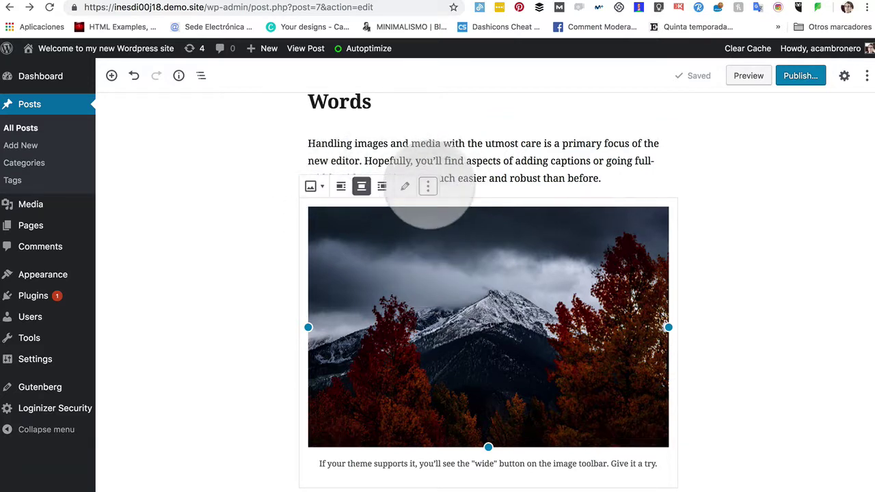
click(428, 186)
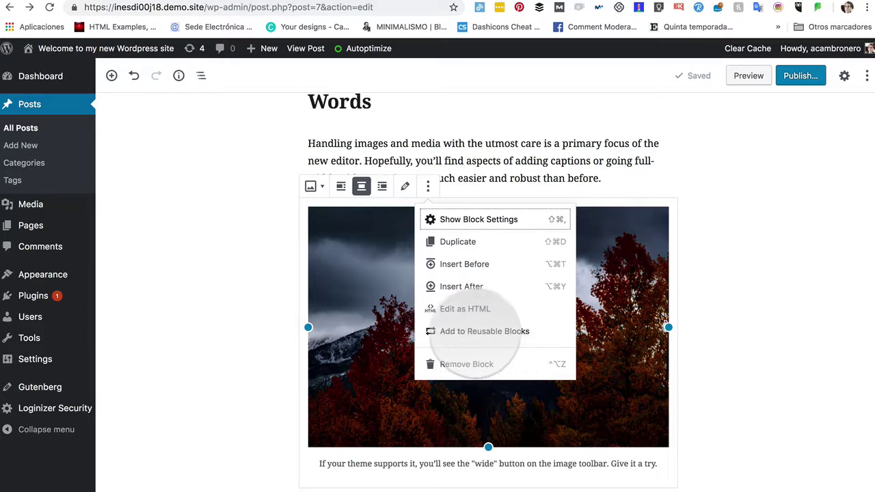
click(479, 331)
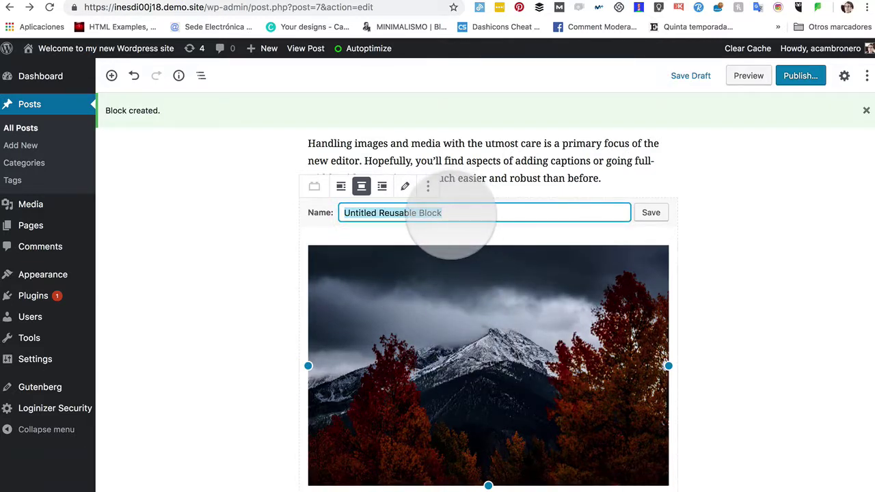
text(Imagen destacada)
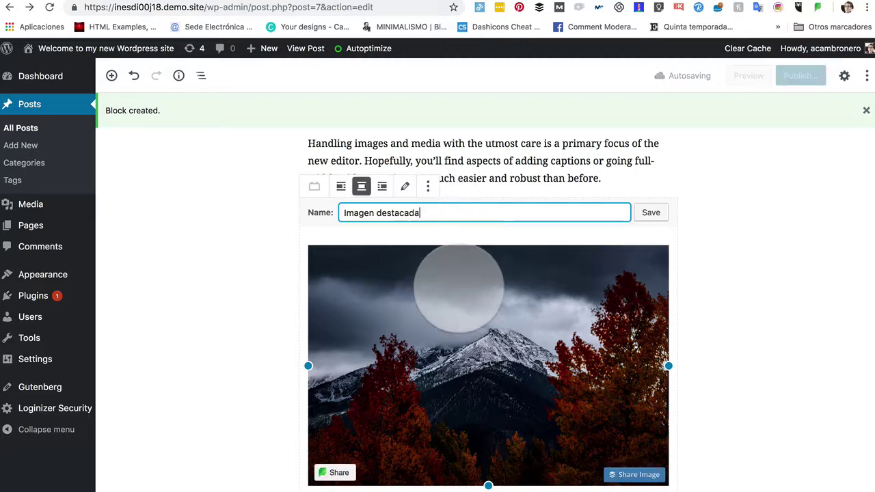
click(653, 213)
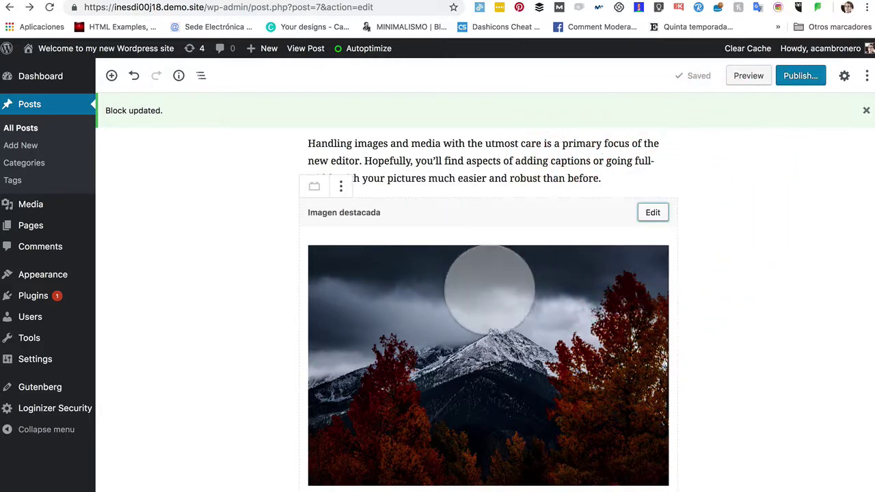
Show the settings sidebar for the "Imagen destacada" reusable block and review its block settings
scroll(393, 321, down, 2)
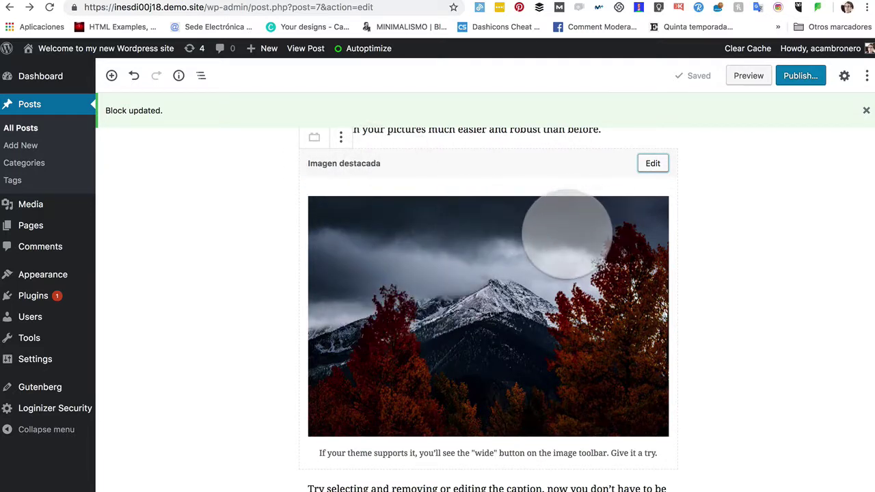
scroll(635, 234, up, 4)
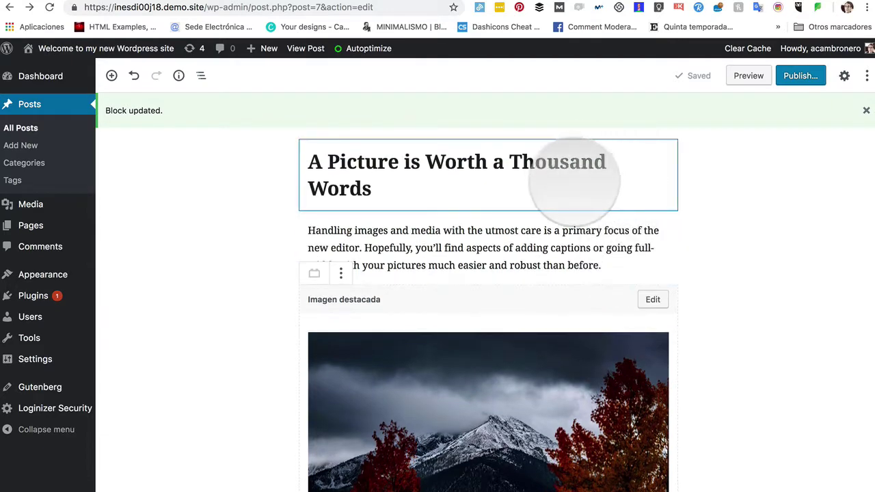
scroll(562, 388, down, 3)
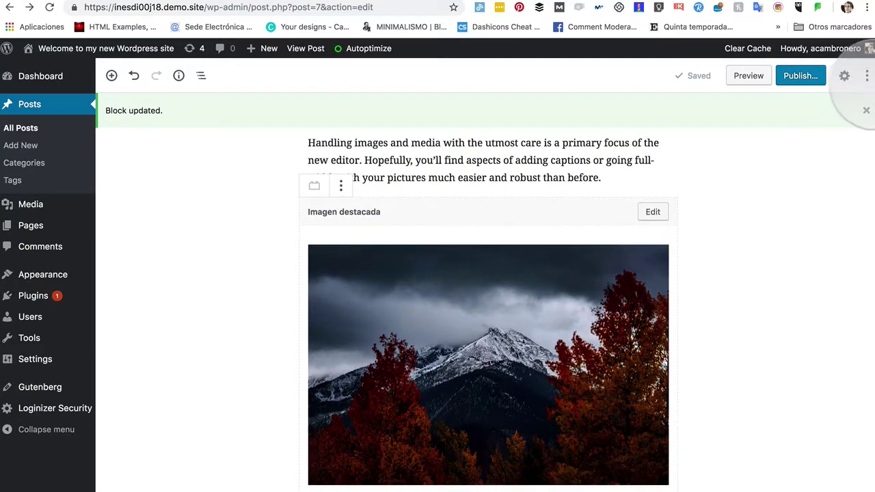
click(866, 76)
click(844, 75)
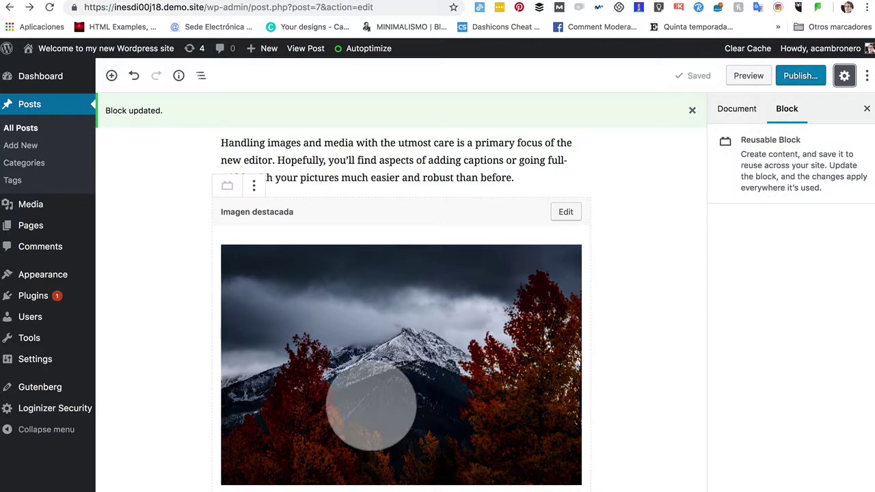
click(388, 373)
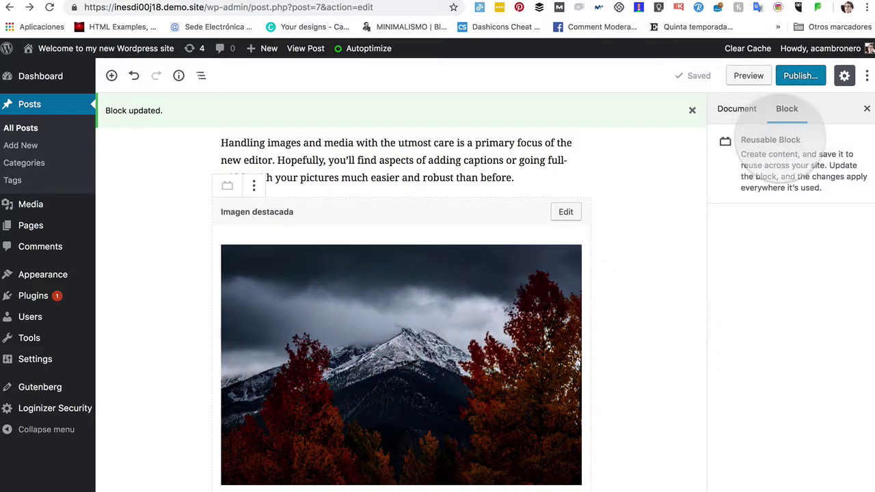
scroll(404, 408, down, 2)
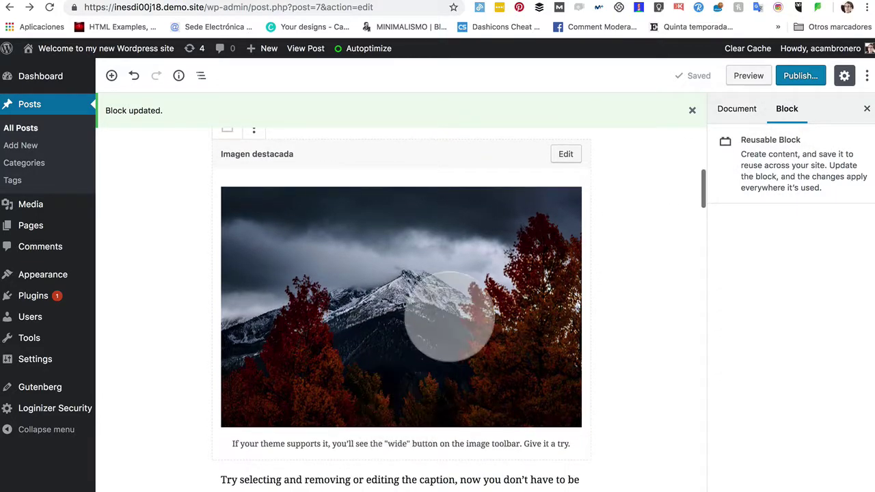
click(420, 322)
scroll(438, 318, up, 1)
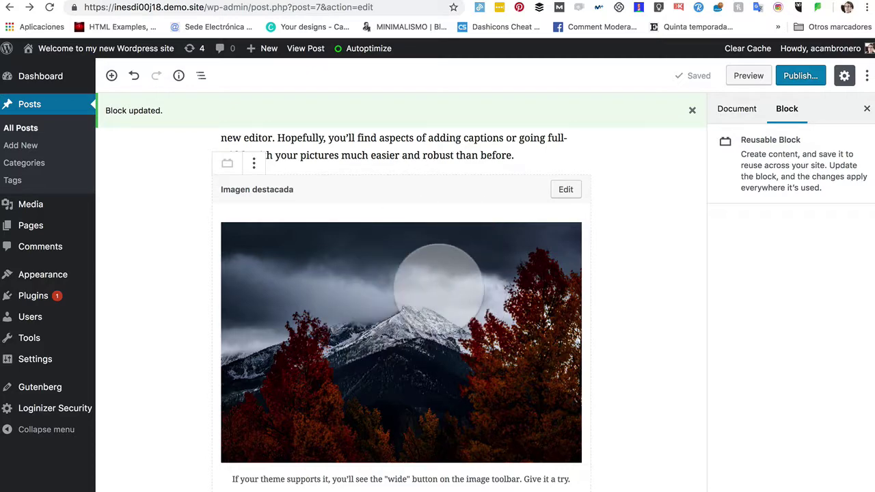
Review the additional actions available for the "Imagen destacada" reusable block, leaving the block selected
click(253, 163)
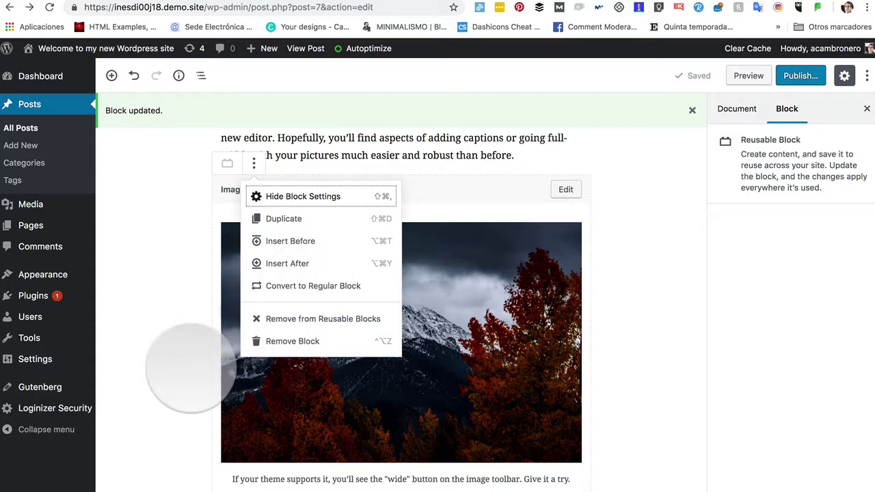
click(191, 369)
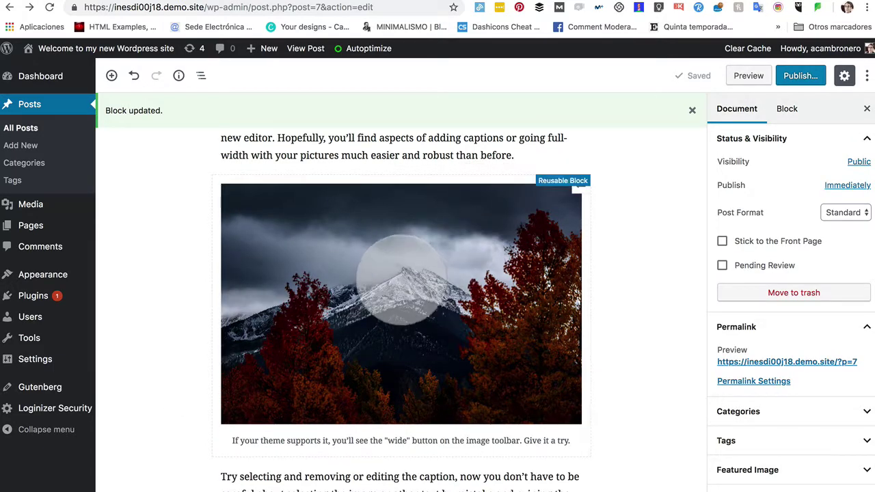
click(399, 277)
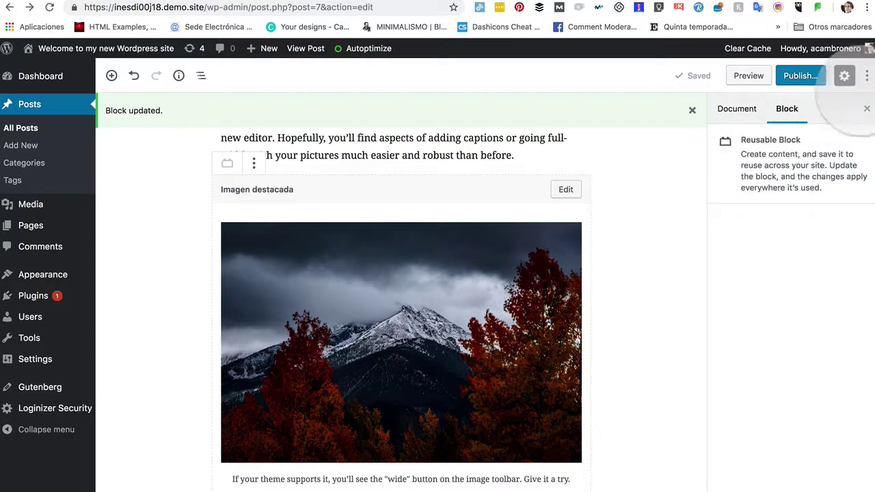
Go to the management list of all reusable blocks and open the "Imagen destacada" block for viewing
click(867, 76)
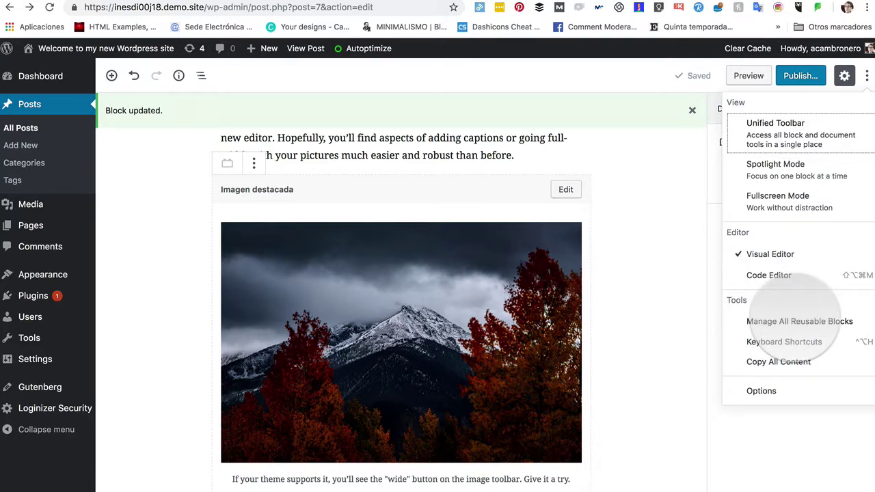
click(807, 321)
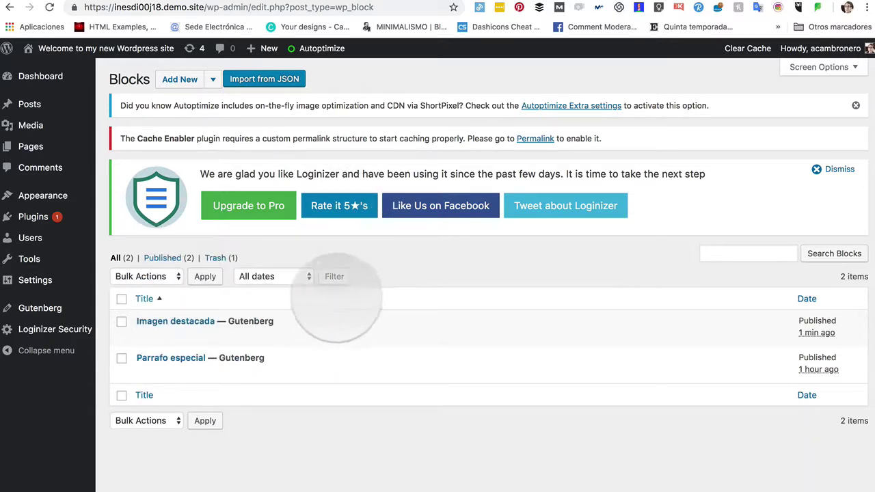
click(180, 322)
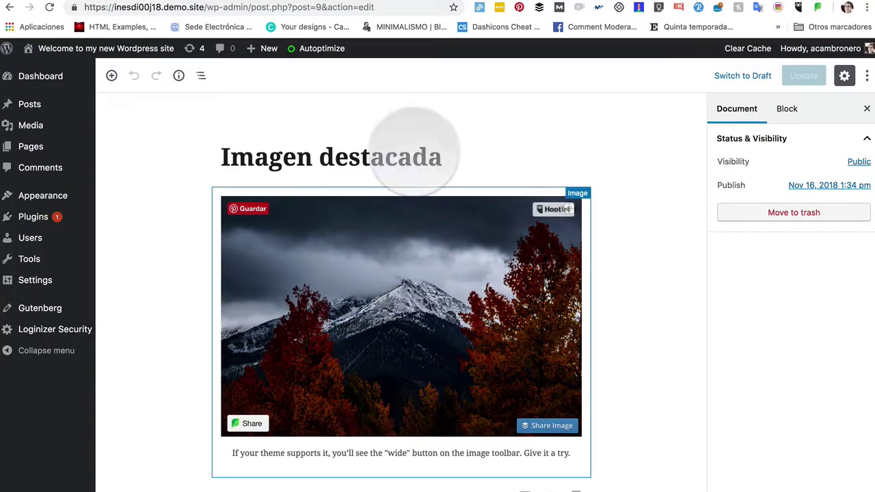
scroll(513, 311, down, 1)
scroll(507, 295, up, 1)
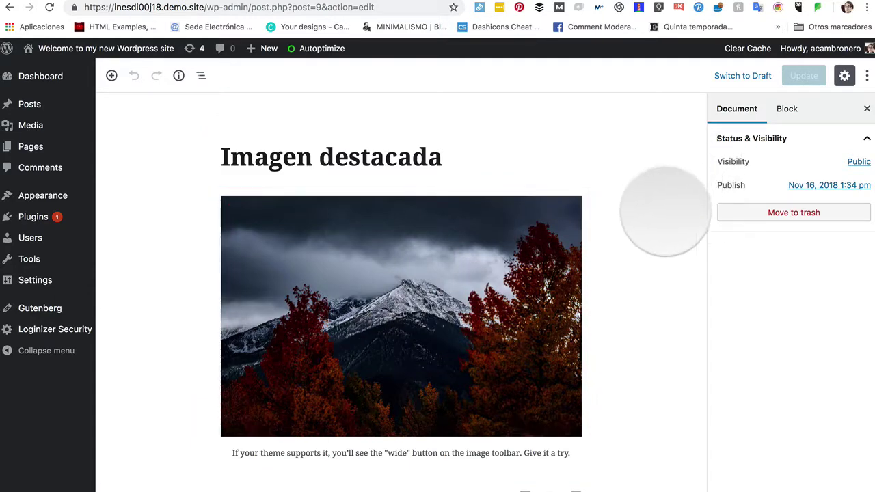
click(472, 249)
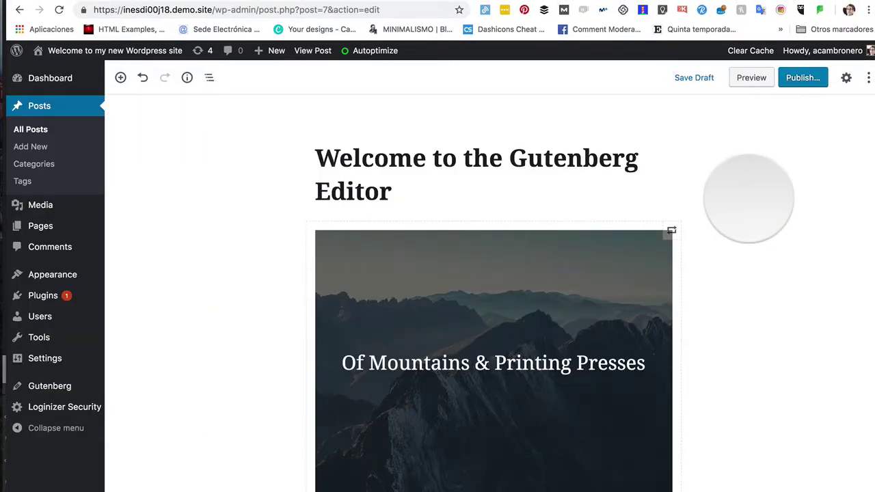
View the editor's keyboard shortcuts reference from the "Welcome to the Gutenberg Editor" post, and close it
mouse_move(817, 46)
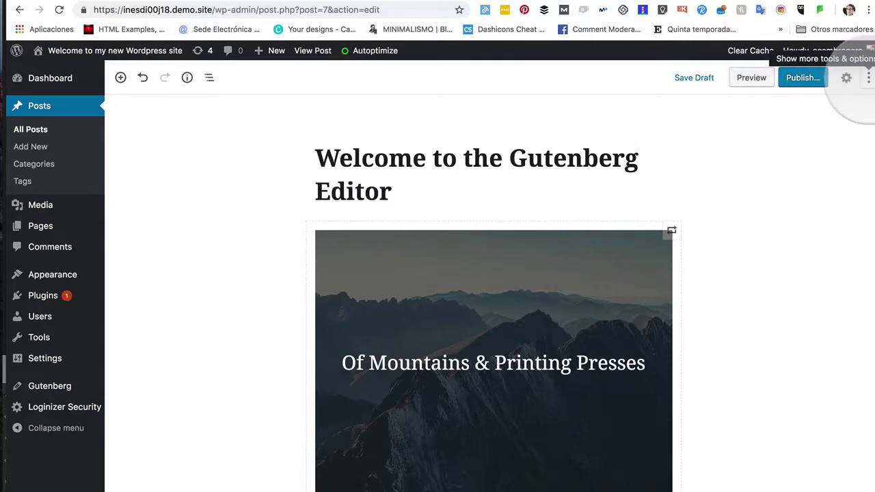
click(869, 77)
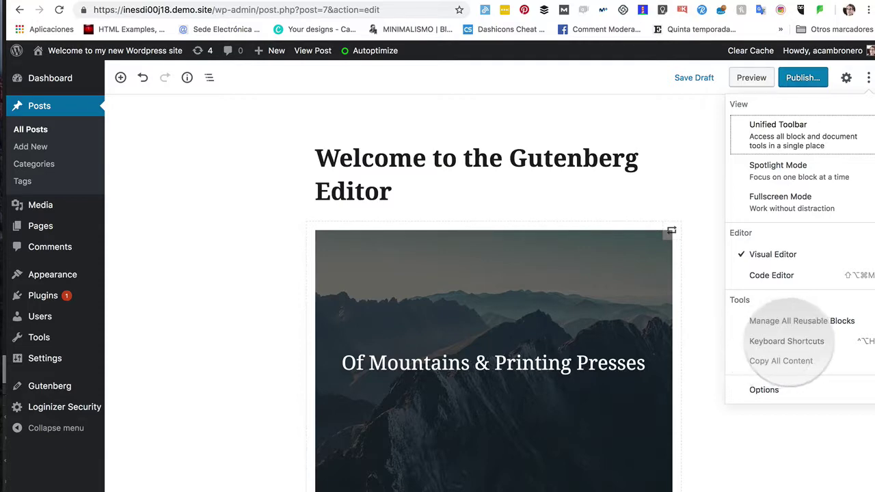
click(787, 341)
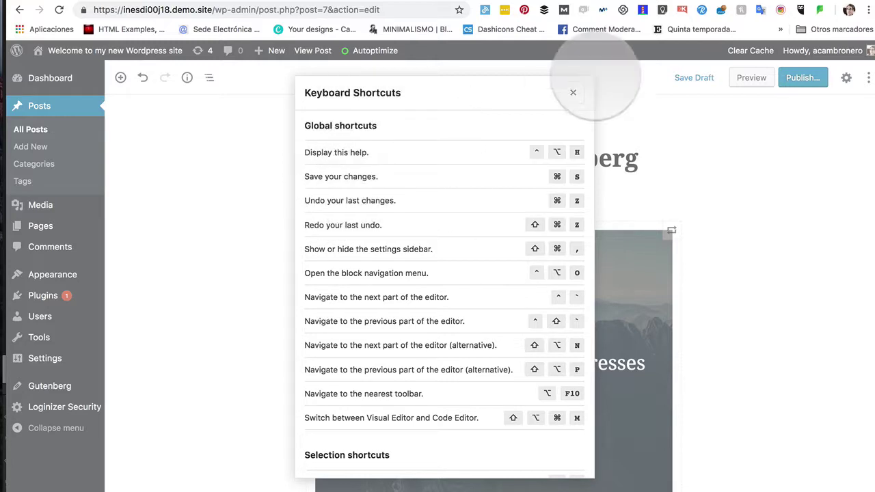
click(573, 92)
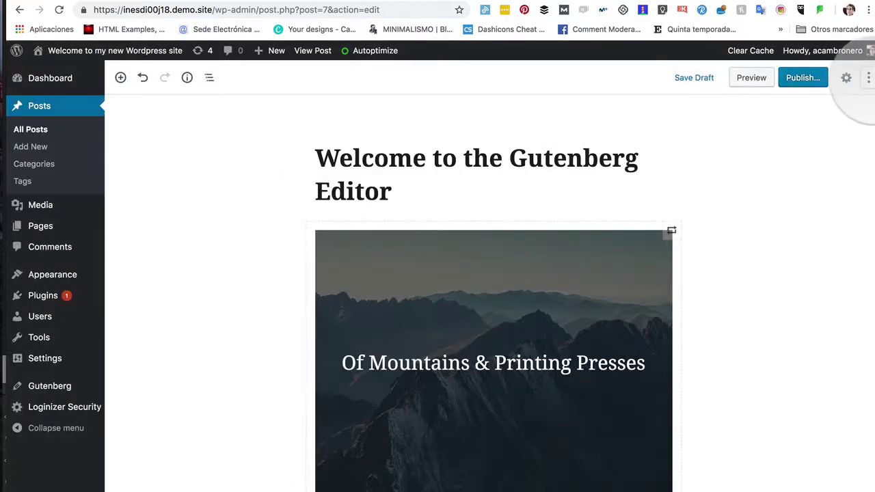
Show the post's document settings sidebar and review its sections
click(867, 77)
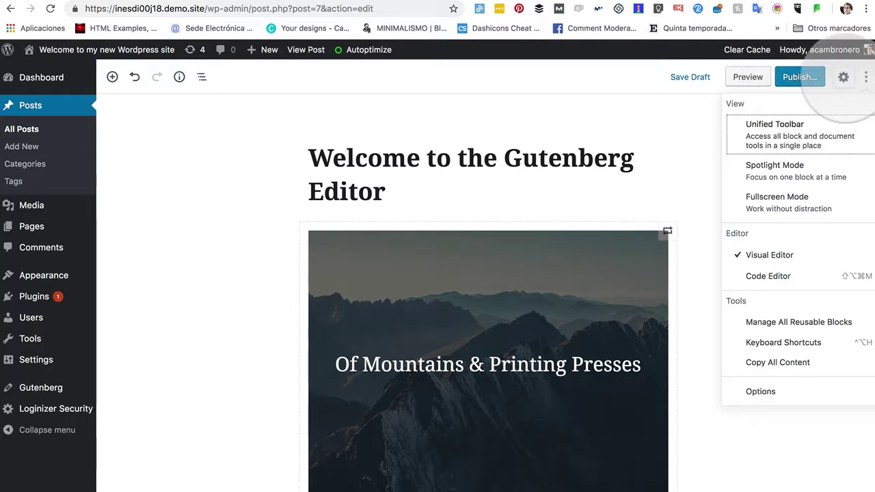
click(844, 76)
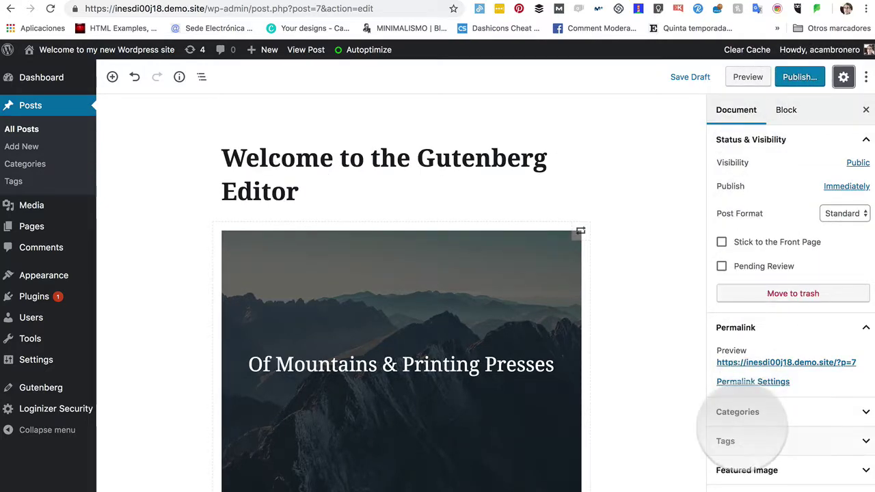
scroll(742, 424, down, 1)
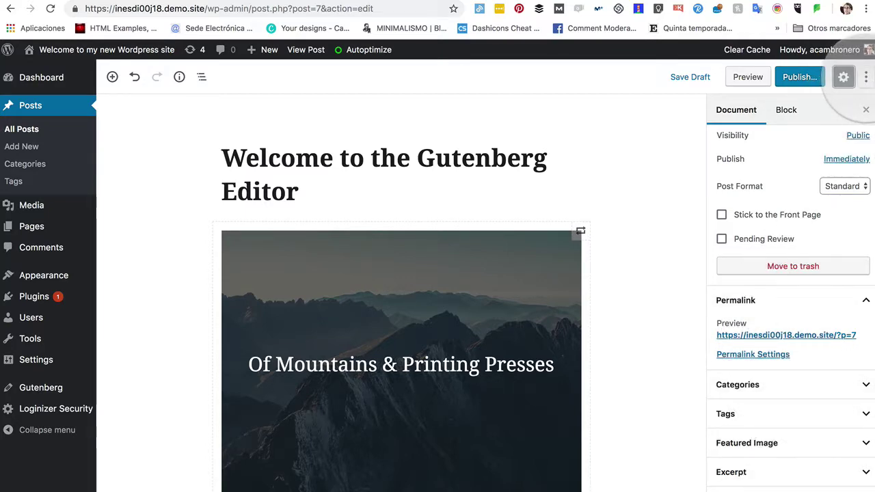
Disable the Discussion and Excerpt document panels in the editor options
click(865, 77)
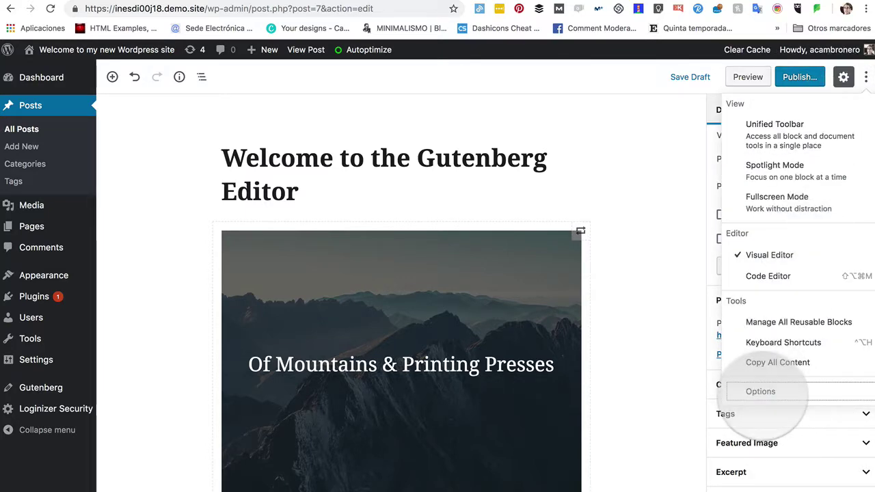
click(769, 391)
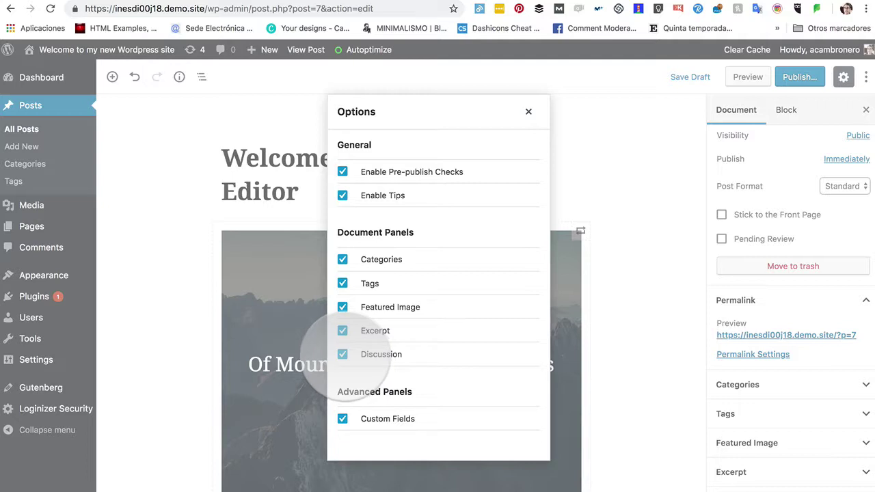
click(343, 354)
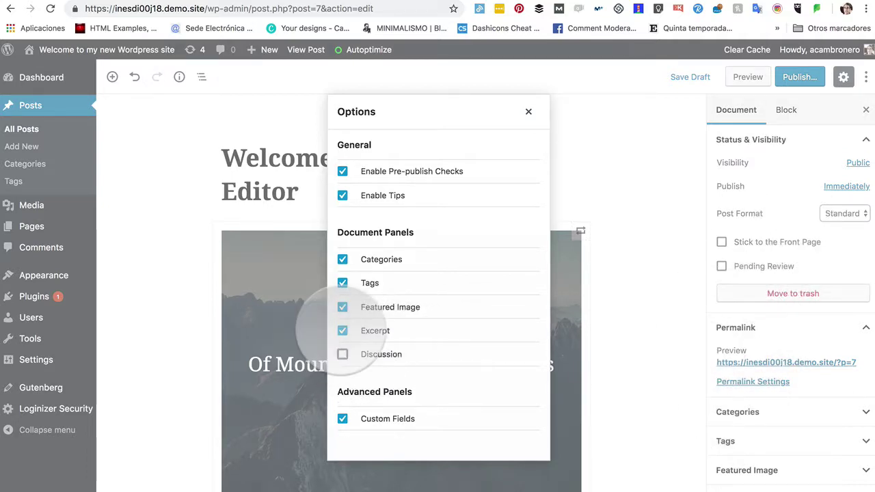
click(342, 330)
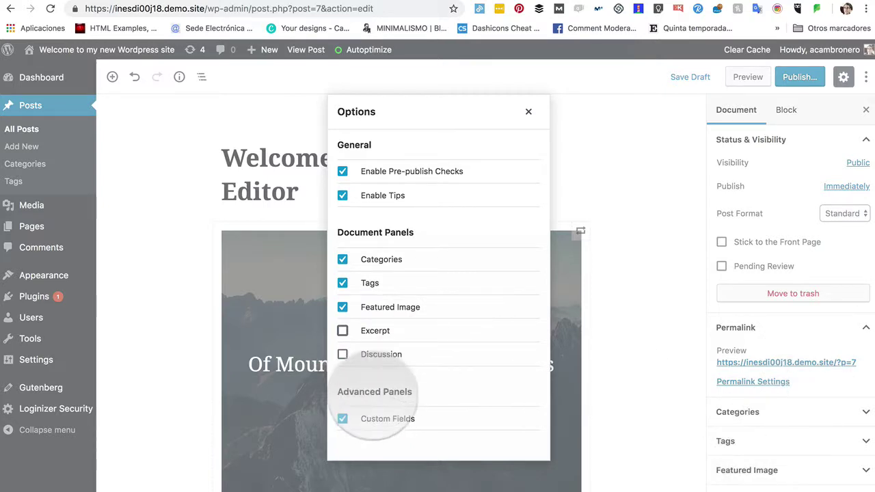